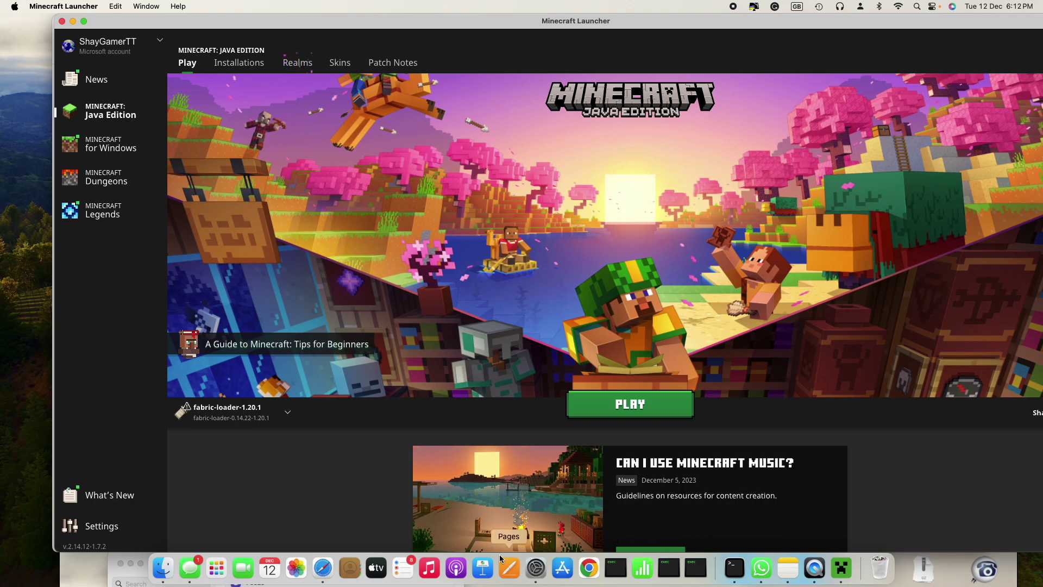
Open fabric-installer-0.11.2.jar from Safari's Downloads list using the right-click Open option
{"action": "left_click", "coordinate": [324, 570]}
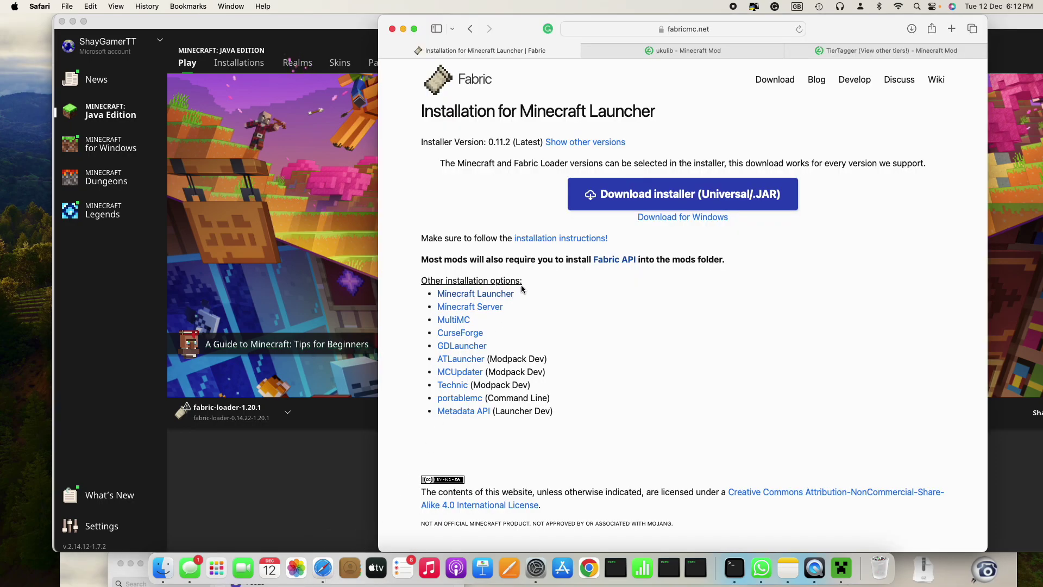
{"action": "left_click", "coordinate": [648, 198]}
{"action": "left_click", "coordinate": [913, 28]}
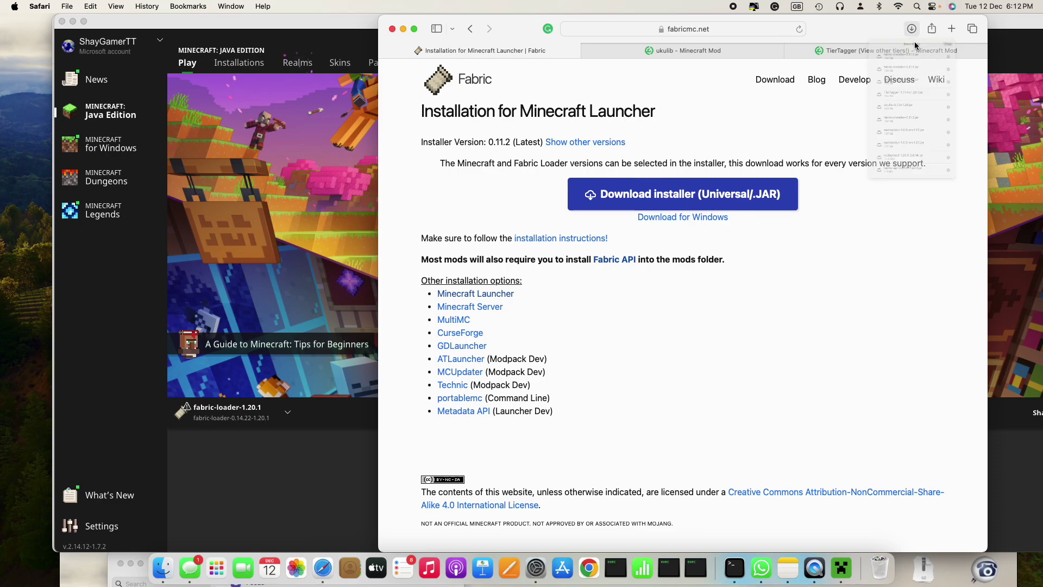
{"action": "right_click", "coordinate": [894, 86]}
{"action": "left_click", "coordinate": [903, 92]}
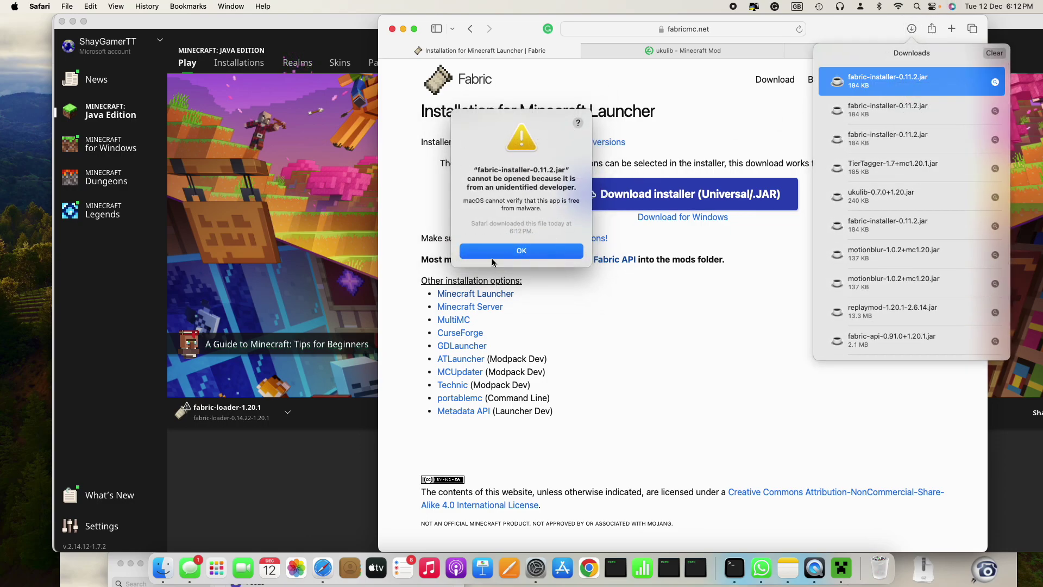
Dismiss the unidentified-developer and can't-be-opened warning alerts
{"action": "left_click", "coordinate": [513, 251]}
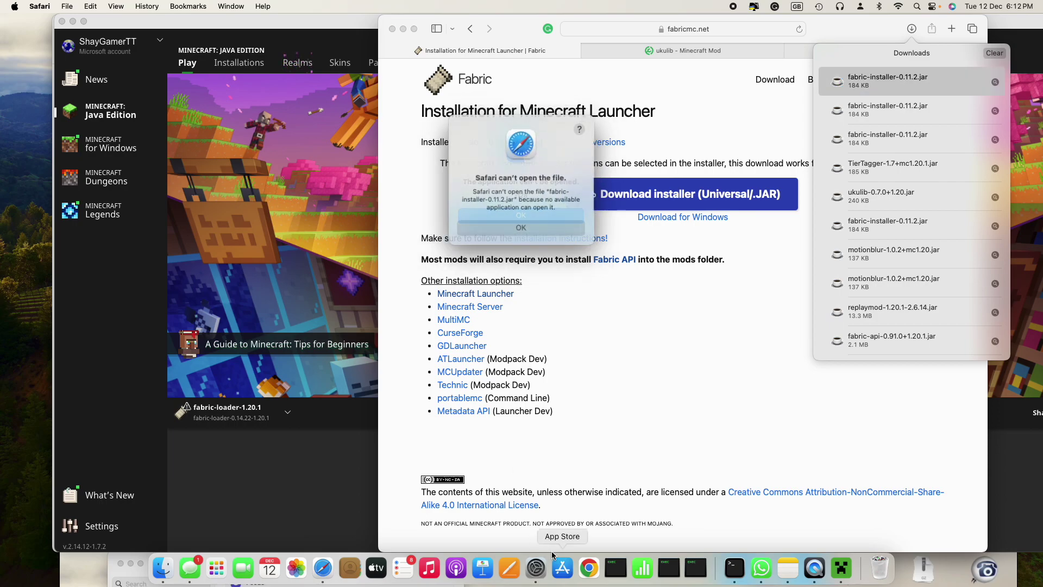
{"action": "left_click", "coordinate": [488, 225]}
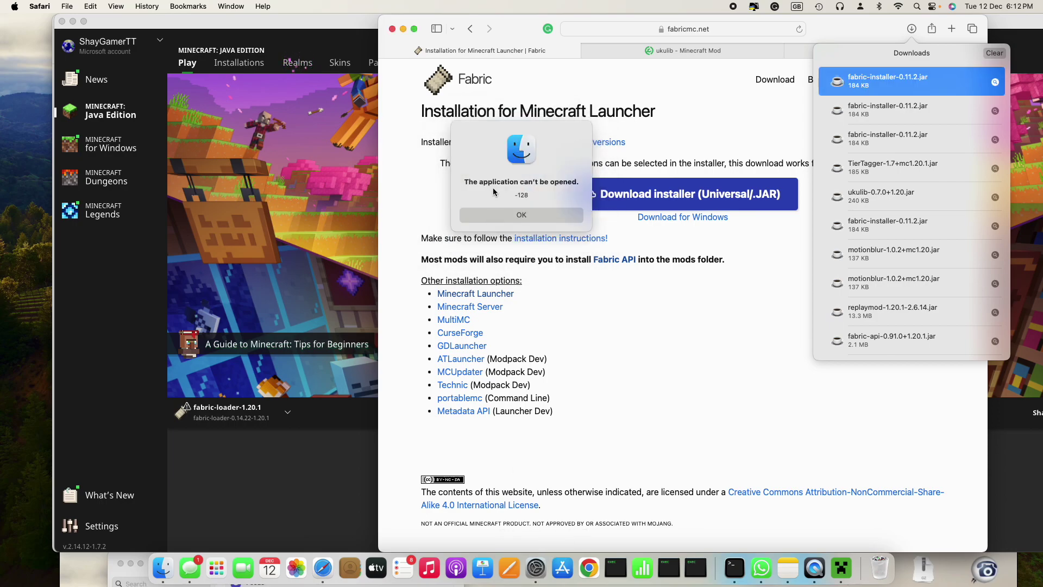
{"action": "left_click", "coordinate": [491, 226]}
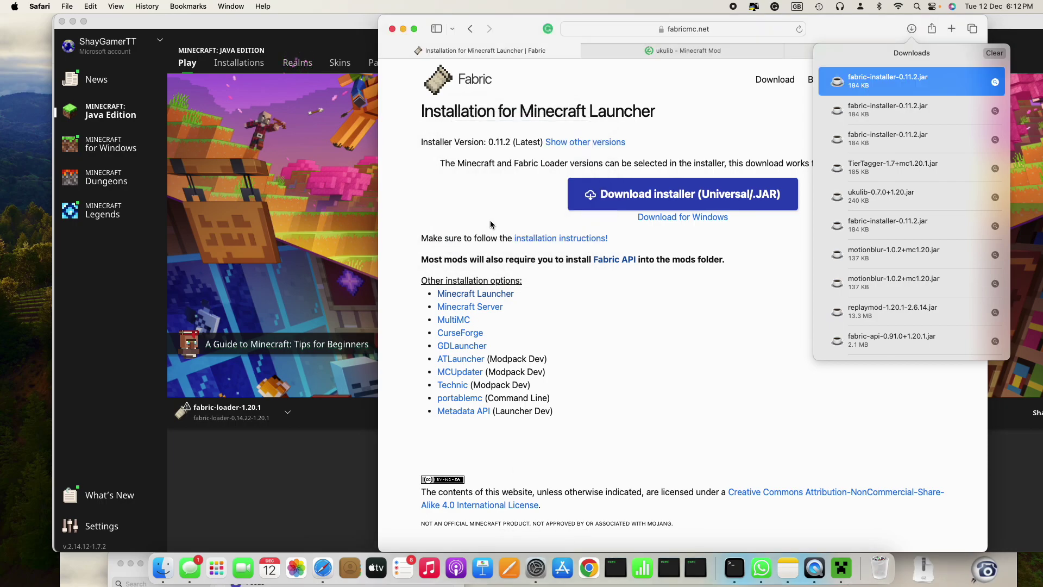
Approve Open Anyway for the Fabric installer in Privacy & Security, entering the account password
{"action": "left_click", "coordinate": [536, 580]}
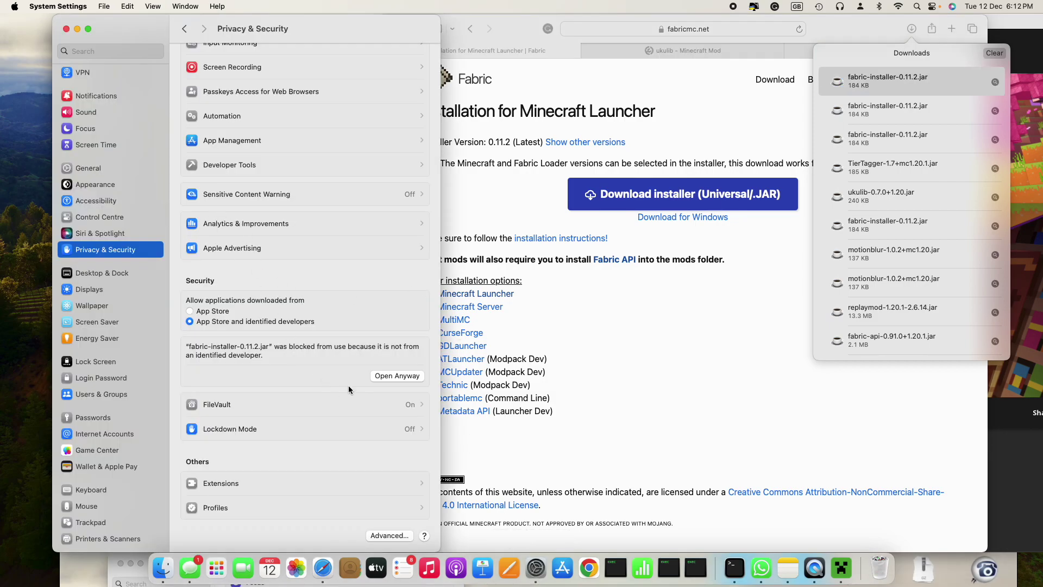
{"action": "left_click", "coordinate": [407, 377]}
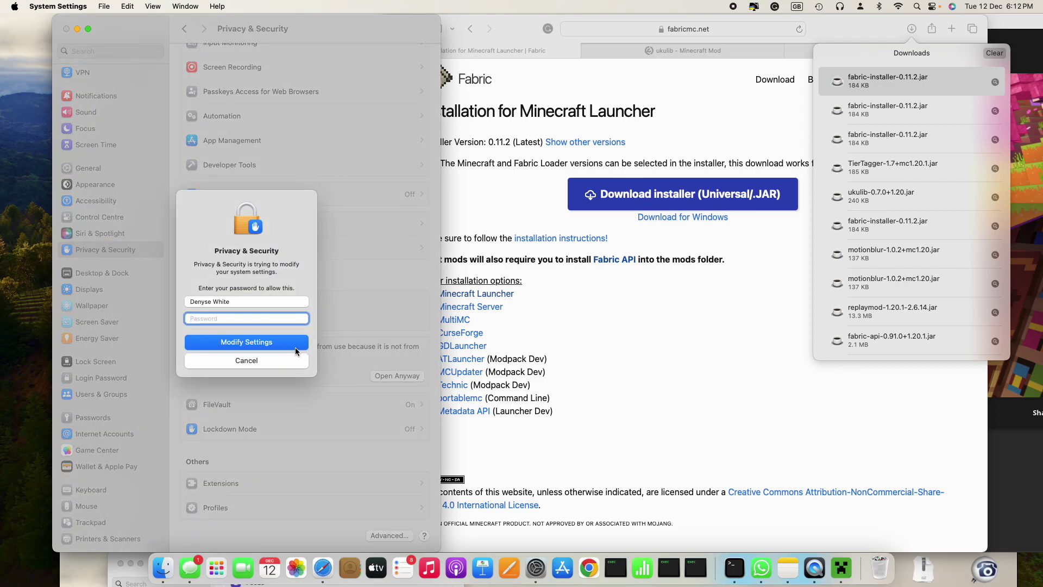
{"action": "type", "text": "••••••••"}
{"action": "left_click", "coordinate": [295, 347]}
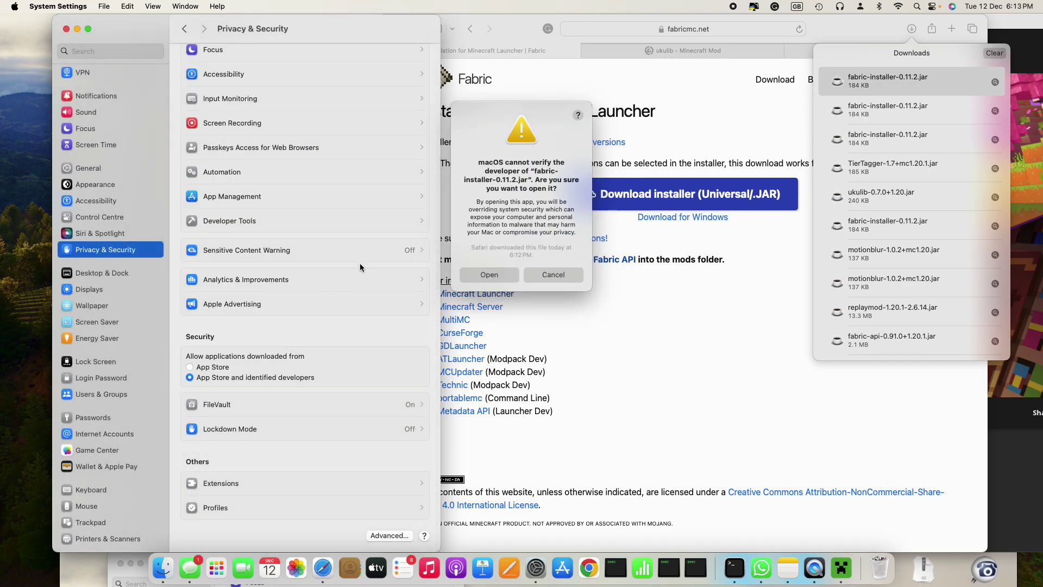
{"action": "left_click", "coordinate": [489, 275]}
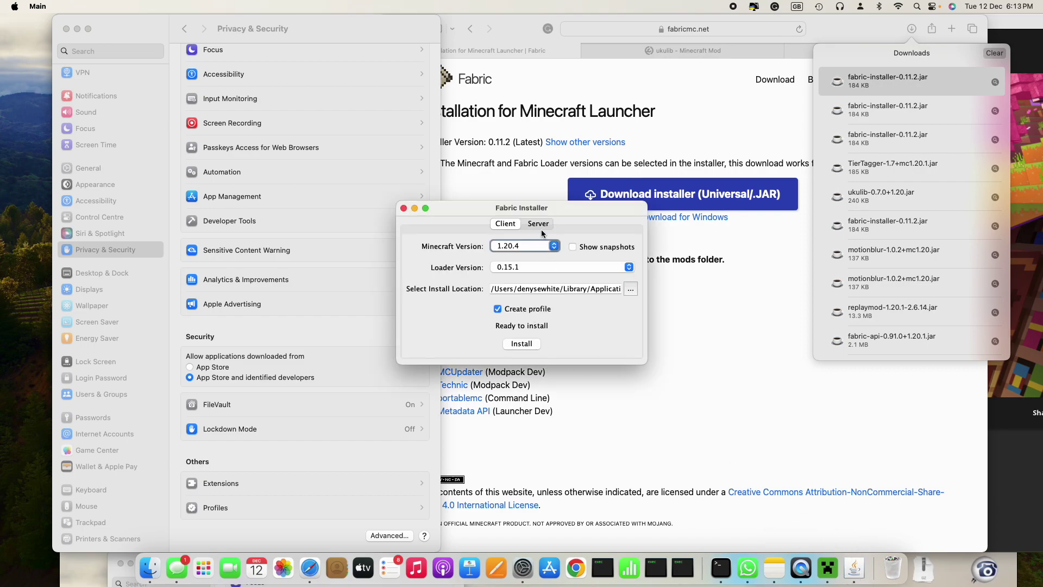
Install Fabric loader for Minecraft 1.20.1, confirm the success message, and return to the launcher
{"action": "left_click", "coordinate": [543, 250]}
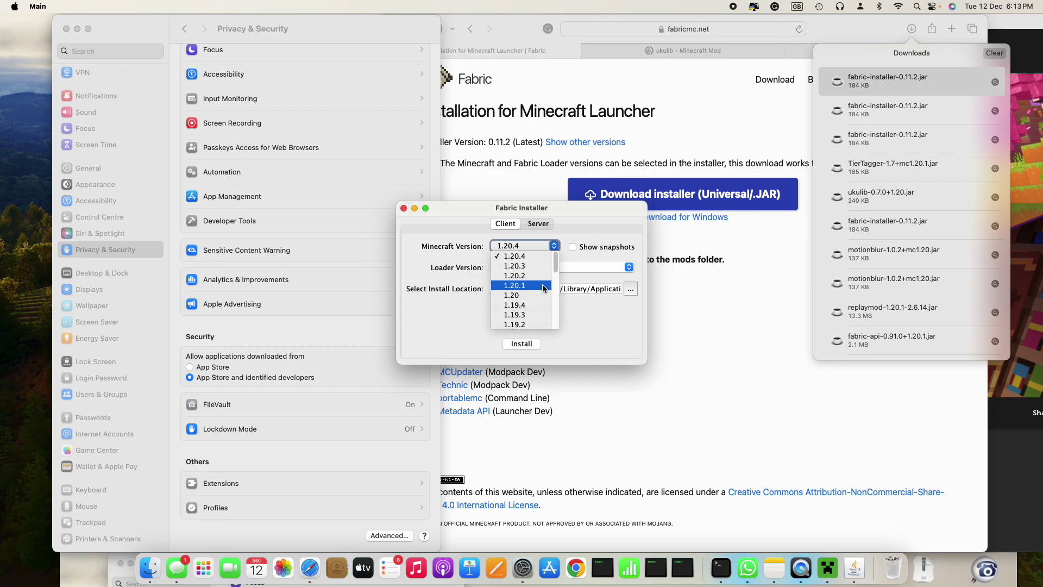
{"action": "left_click", "coordinate": [543, 286]}
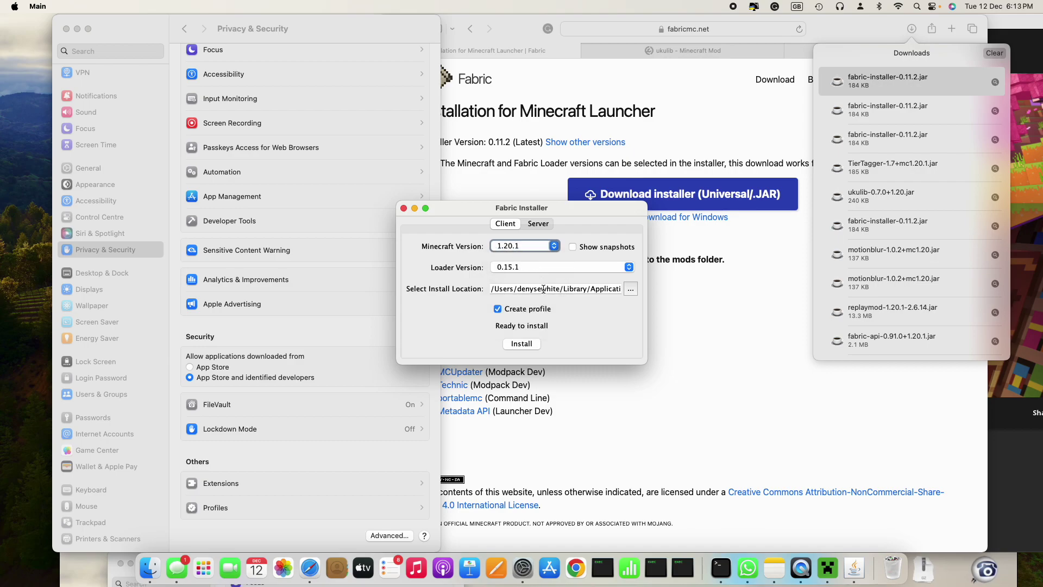
{"action": "left_click", "coordinate": [526, 343]}
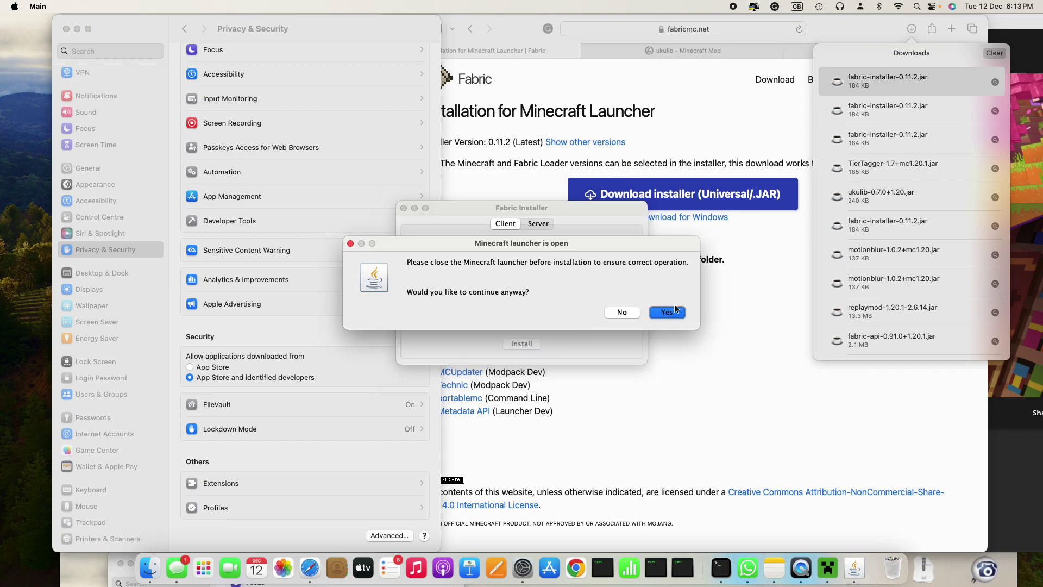
{"action": "left_click", "coordinate": [667, 313]}
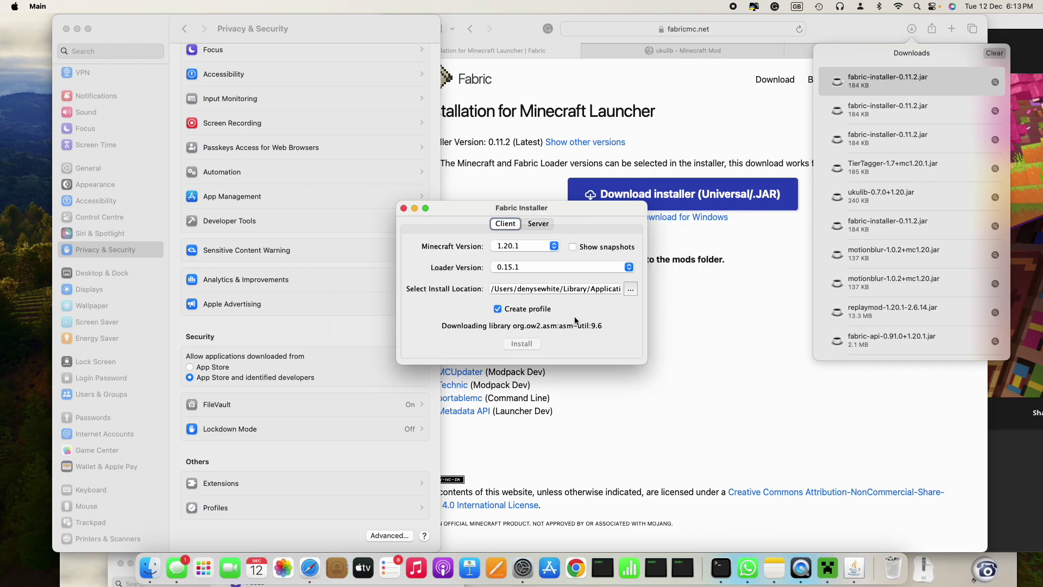
{"action": "left_click", "coordinate": [632, 315]}
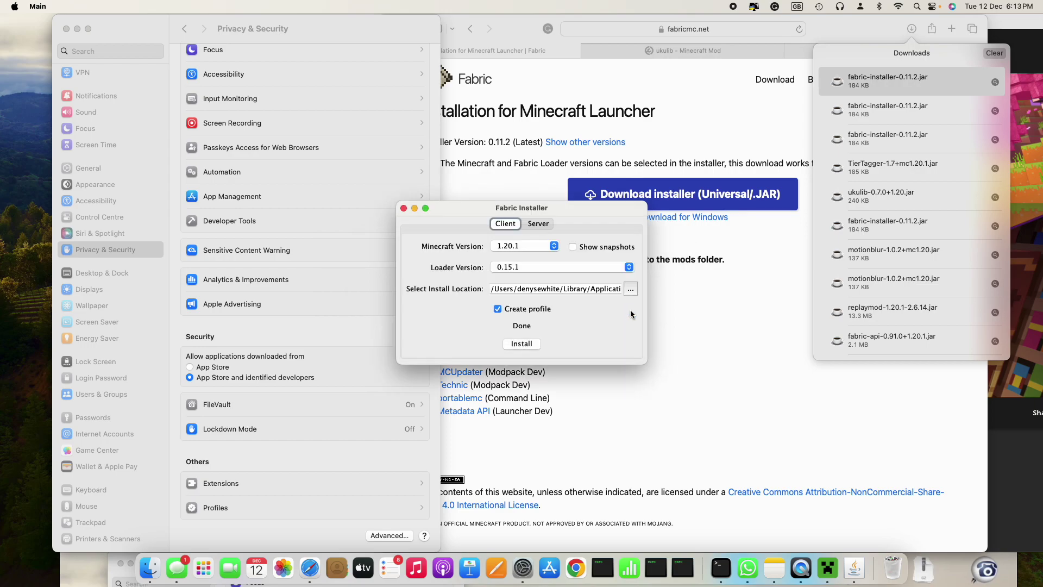
{"action": "left_click", "coordinate": [1037, 325]}
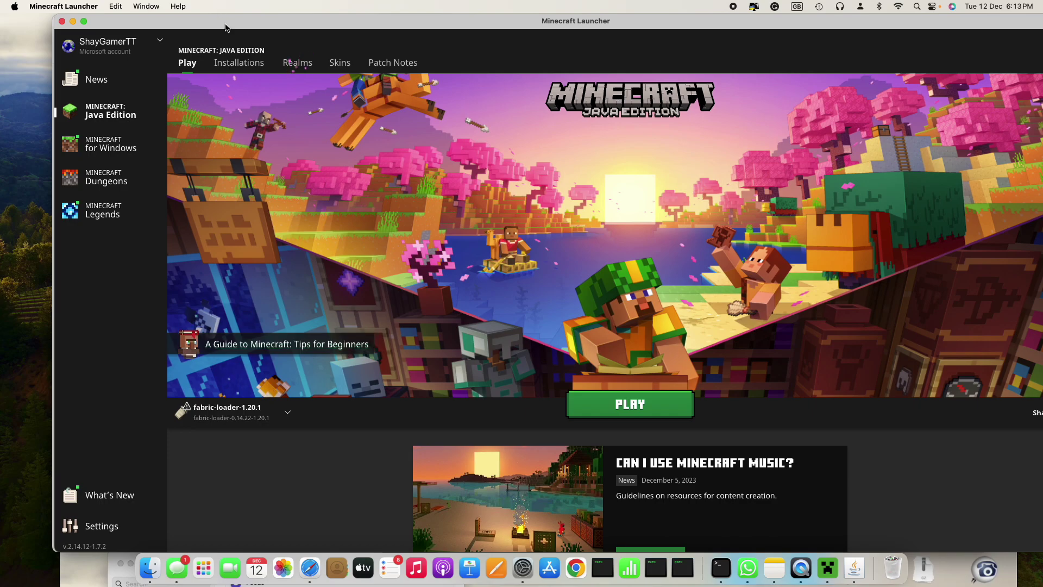
Check the launcher's Installations list, then bring Safari's Fabric page back to the front
{"action": "left_click", "coordinate": [242, 64]}
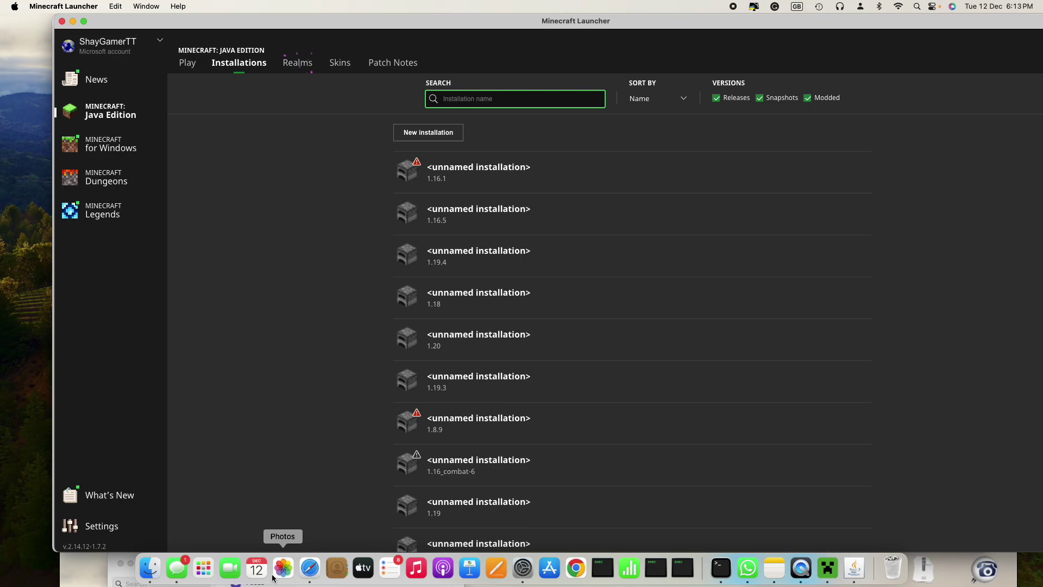
{"action": "left_click", "coordinate": [310, 570]}
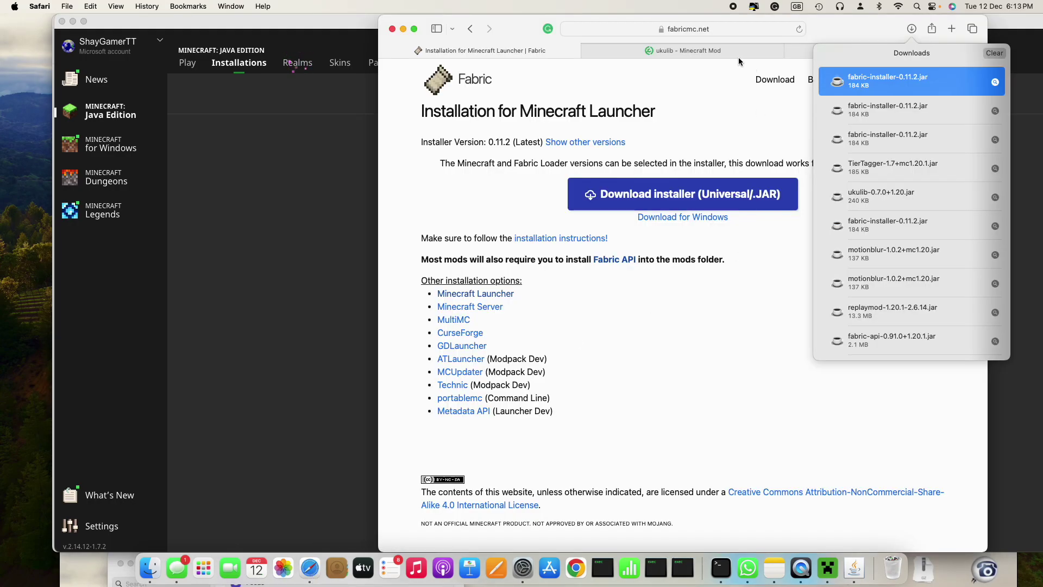
Download ukulib 0.7.0+1.20 from its Modrinth page
{"action": "left_click", "coordinate": [732, 53]}
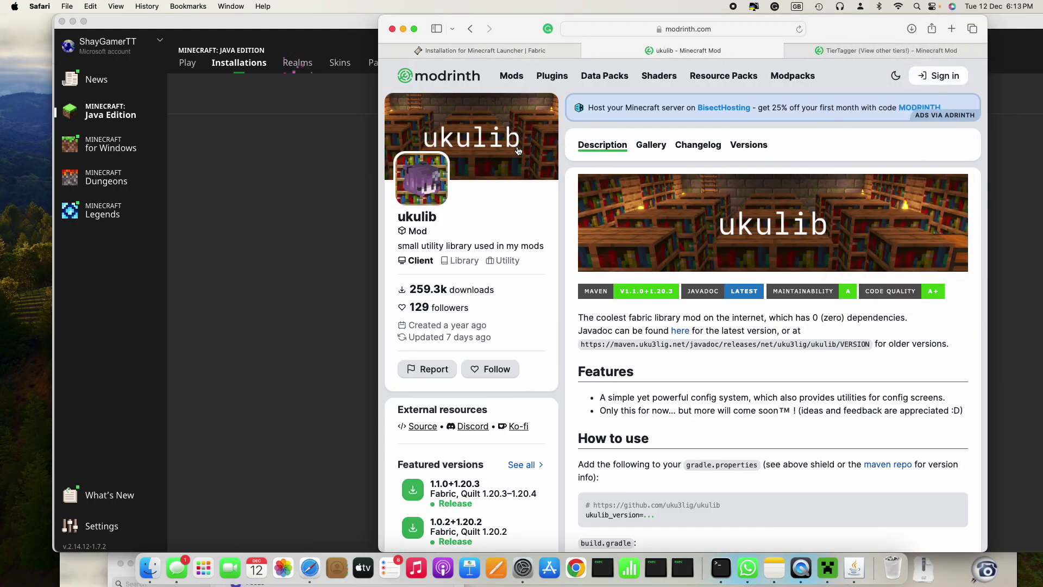
{"action": "scroll", "coordinate": [445, 329], "scroll_direction": "down", "scroll_amount": 5}
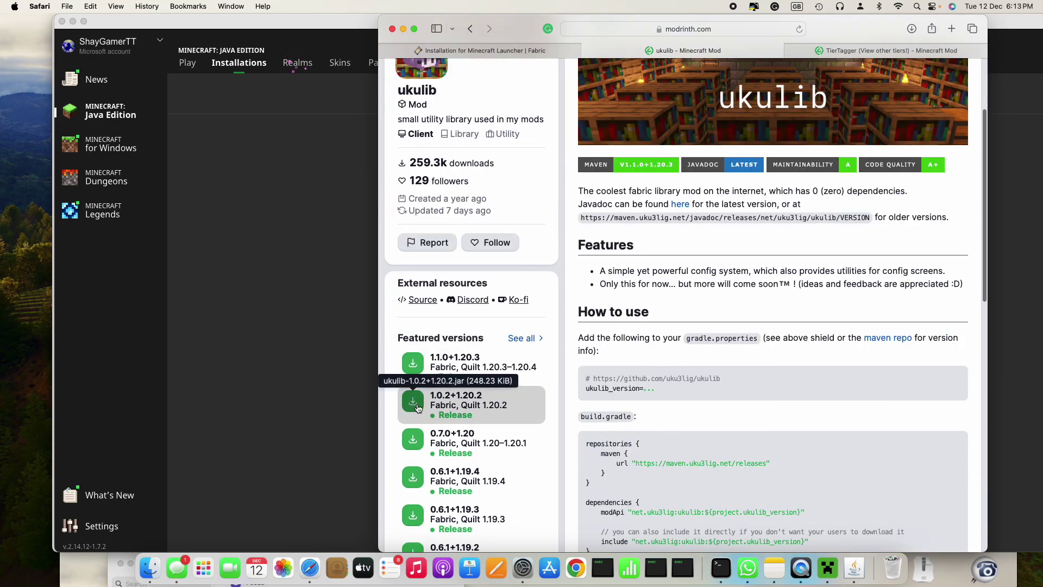
{"action": "left_click", "coordinate": [413, 438]}
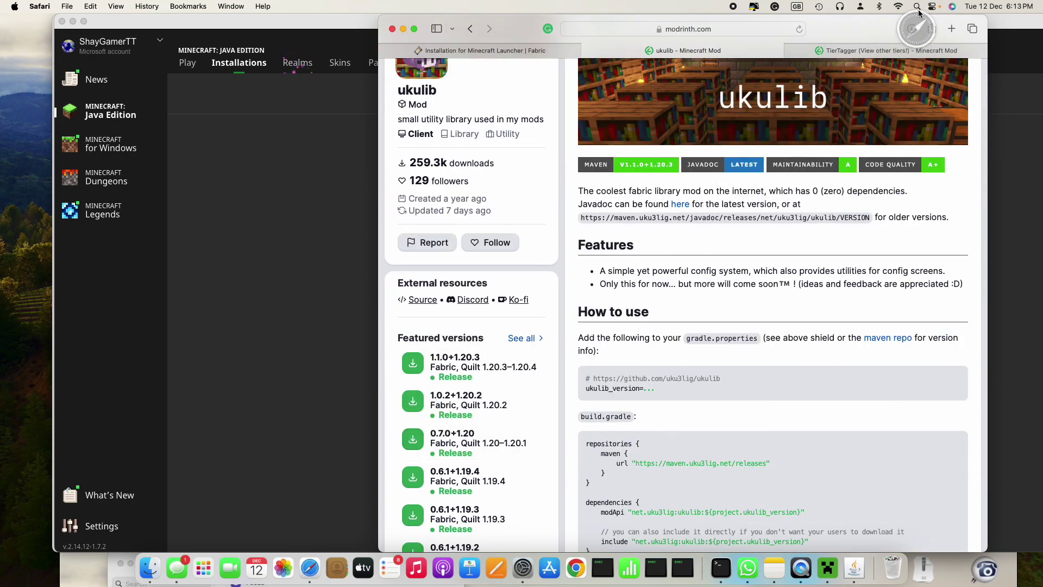
Download TierTagger 1.7 for Minecraft 1.20.1 from its Modrinth page
{"action": "left_click", "coordinate": [919, 54]}
{"action": "scroll", "coordinate": [463, 446], "scroll_direction": "down", "scroll_amount": 8}
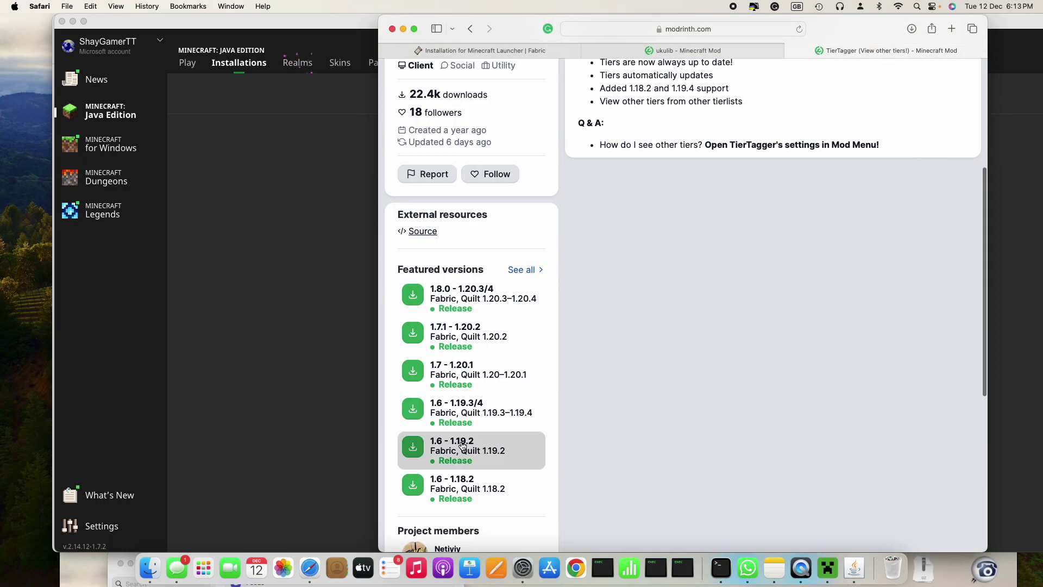
{"action": "scroll", "coordinate": [463, 445], "scroll_direction": "down", "scroll_amount": 4}
{"action": "scroll", "coordinate": [579, 217], "scroll_direction": "up", "scroll_amount": 12}
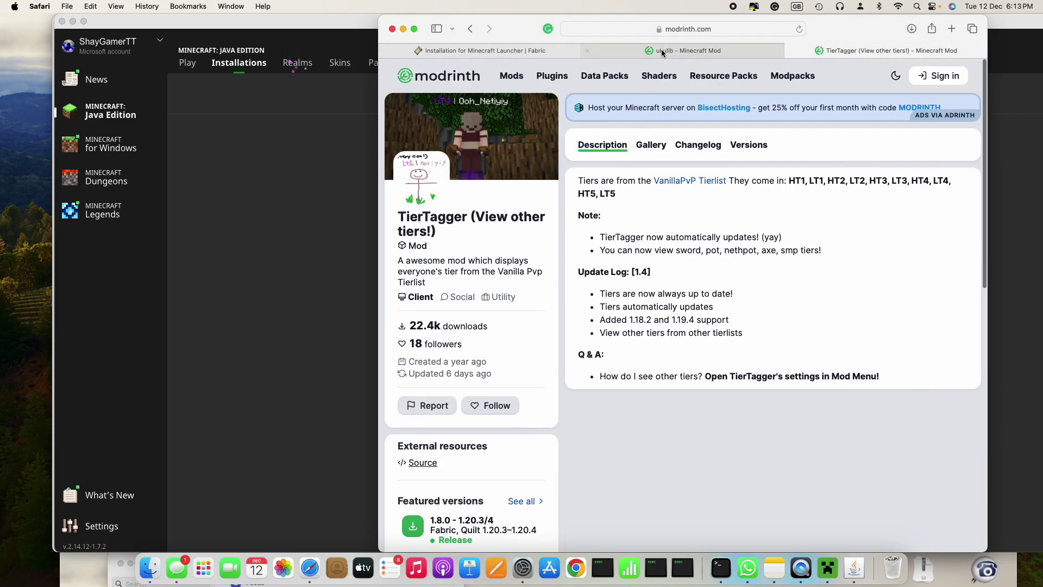
{"action": "scroll", "coordinate": [413, 331], "scroll_direction": "down", "scroll_amount": 5}
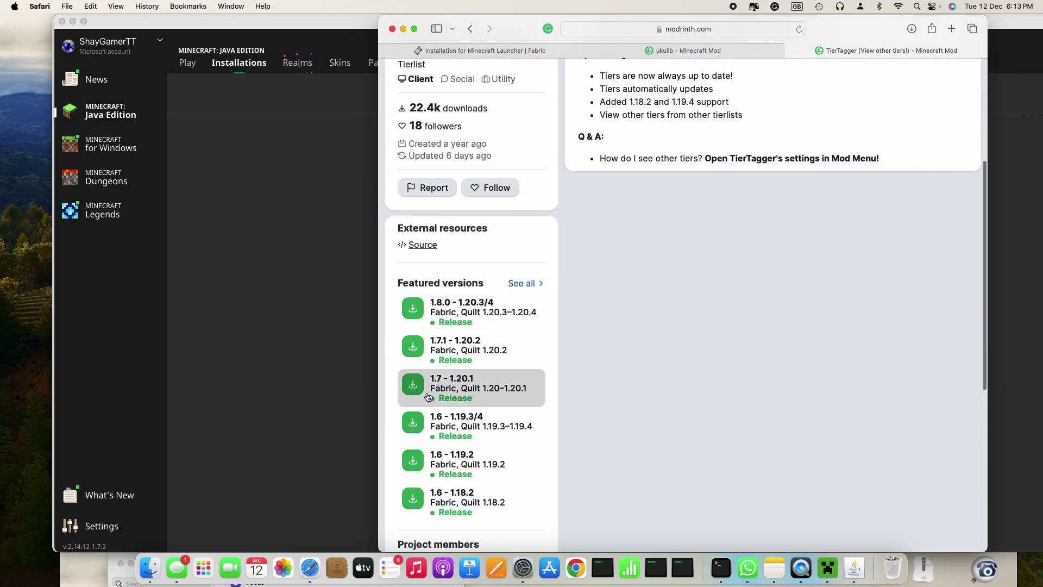
{"action": "left_click", "coordinate": [427, 385]}
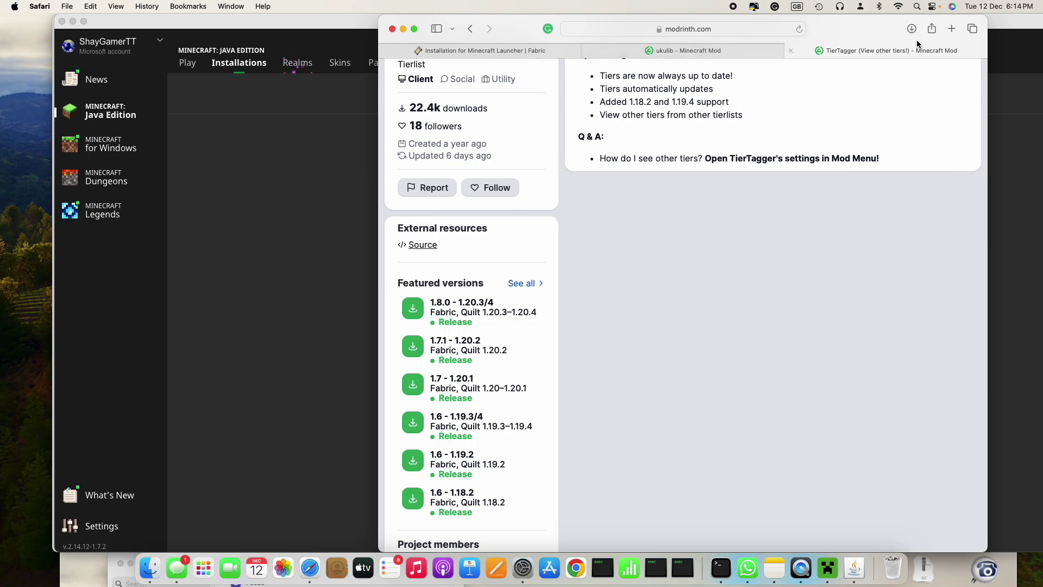
Open the fabric-loader-1.20.1 game folder from the launcher and go into its mods folder
{"action": "left_click", "coordinate": [342, 326]}
{"action": "scroll", "coordinate": [511, 370], "scroll_direction": "down", "scroll_amount": 10}
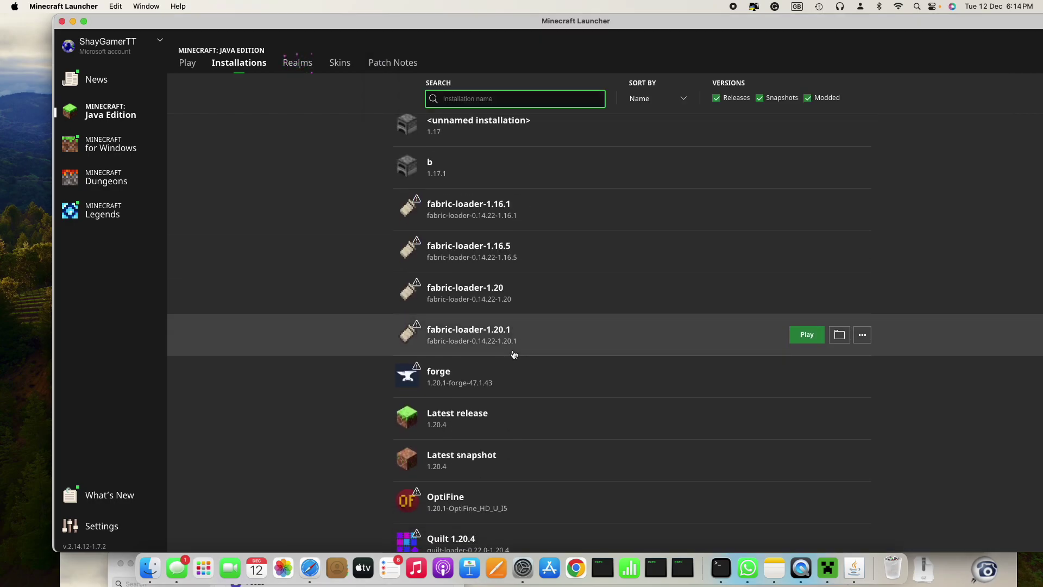
{"action": "left_click", "coordinate": [839, 333]}
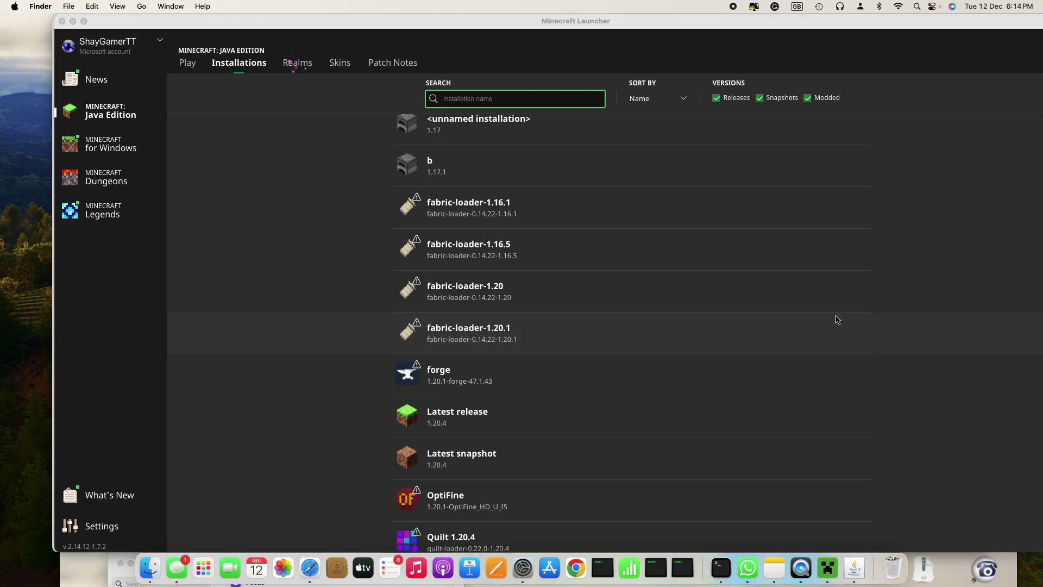
{"action": "scroll", "coordinate": [831, 236], "scroll_direction": "down", "scroll_amount": 2}
{"action": "scroll", "coordinate": [932, 233], "scroll_direction": "down", "scroll_amount": 4}
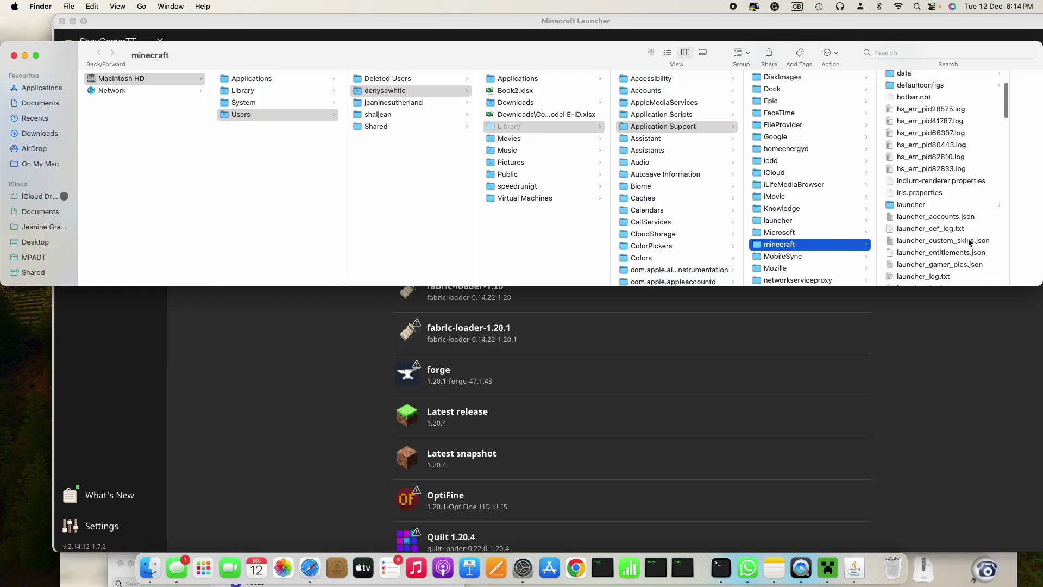
{"action": "scroll", "coordinate": [945, 222], "scroll_direction": "down", "scroll_amount": 6}
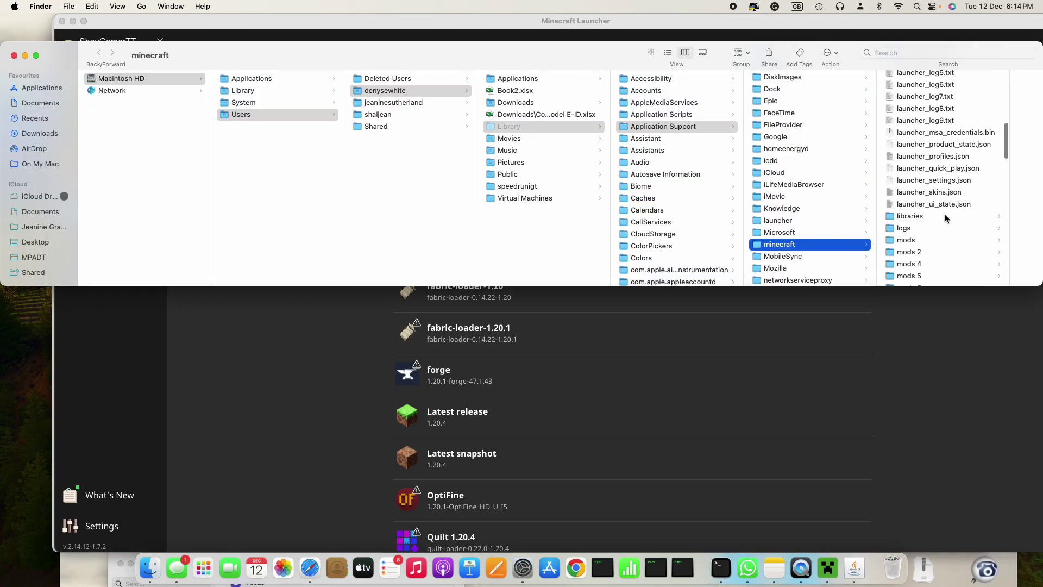
{"action": "left_click", "coordinate": [924, 240]}
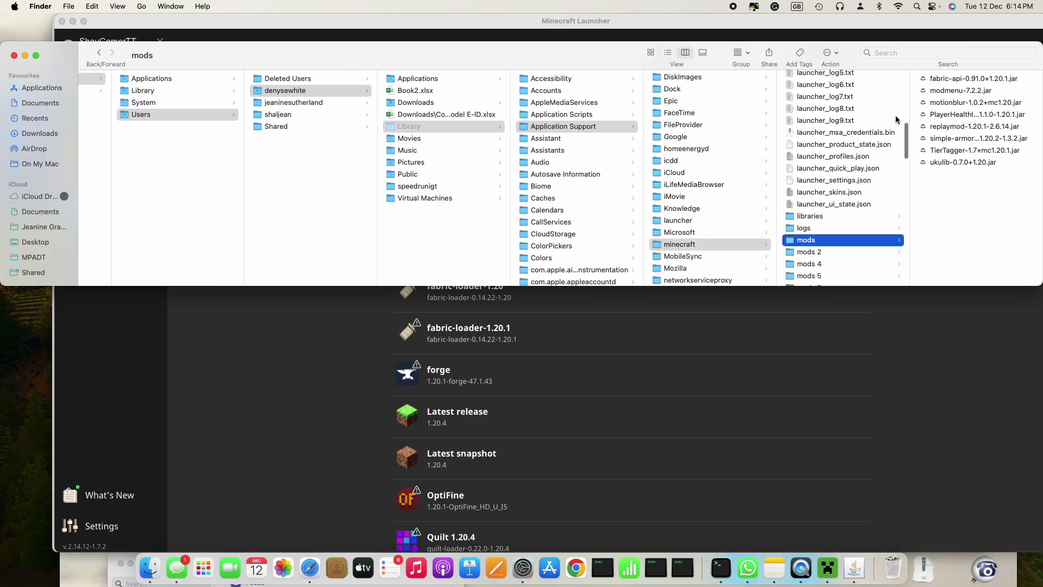
Drag ukulib-0.7.0+1.20.jar from Safari's downloads into the mods folder, then return to the launcher
{"action": "left_click_drag", "start_coordinate": [858, 58], "coordinate": [849, 90]}
{"action": "left_click", "coordinate": [309, 568]}
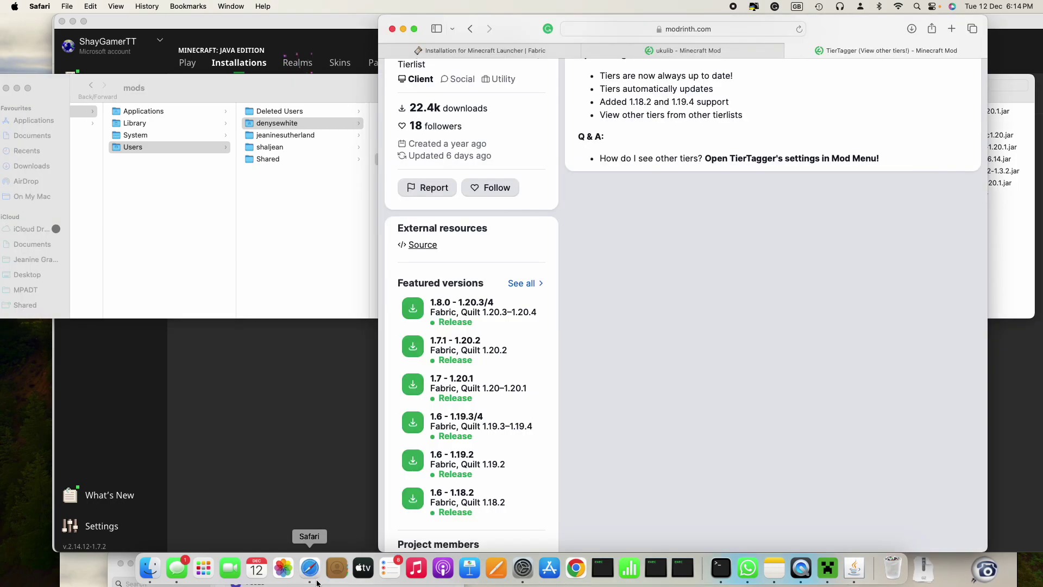
{"action": "left_click_drag", "start_coordinate": [842, 30], "coordinate": [553, 186]}
{"action": "left_click", "coordinate": [589, 184]}
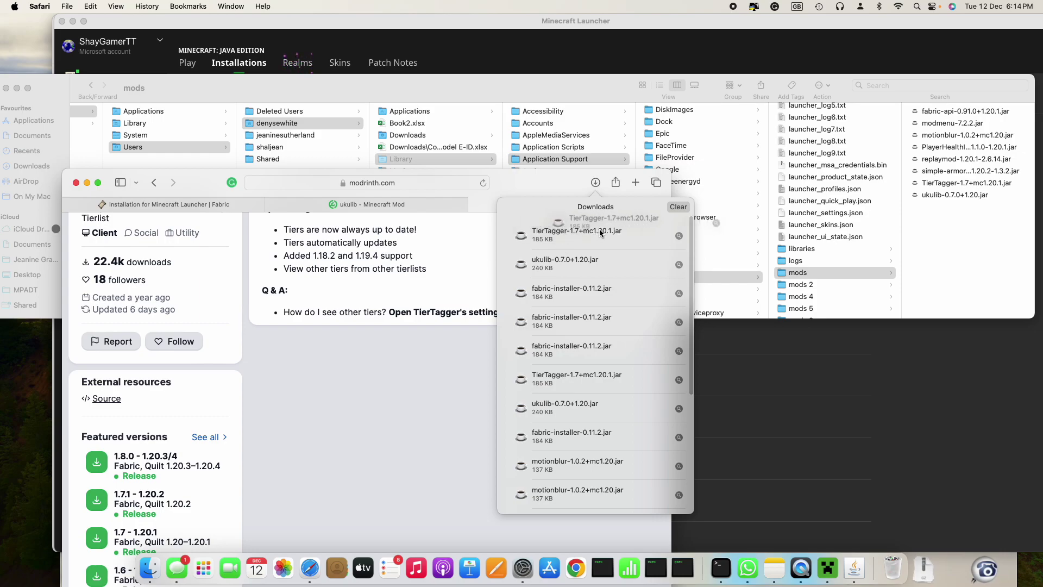
{"action": "left_click_drag", "start_coordinate": [565, 261], "coordinate": [604, 252]}
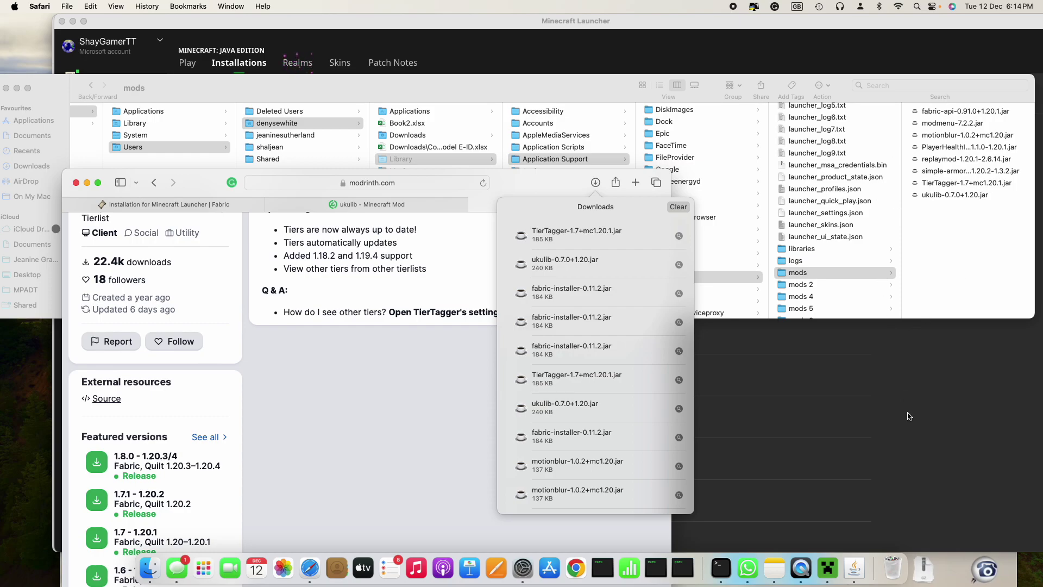
{"action": "left_click", "coordinate": [927, 415]}
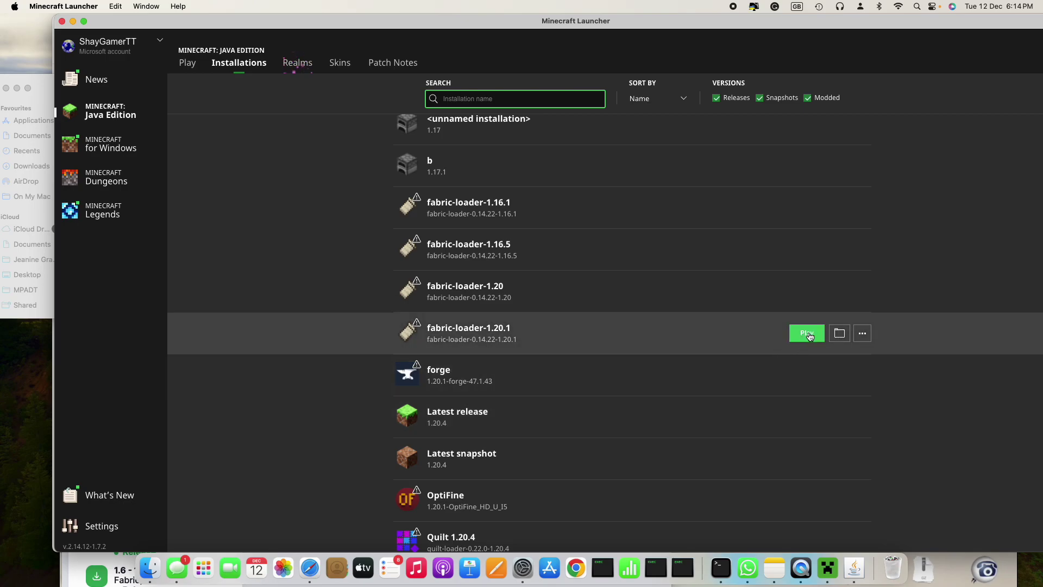
Launch the fabric-loader-1.20.1 installation, accepting the safety warning
{"action": "left_click", "coordinate": [808, 336]}
{"action": "left_click", "coordinate": [700, 345]}
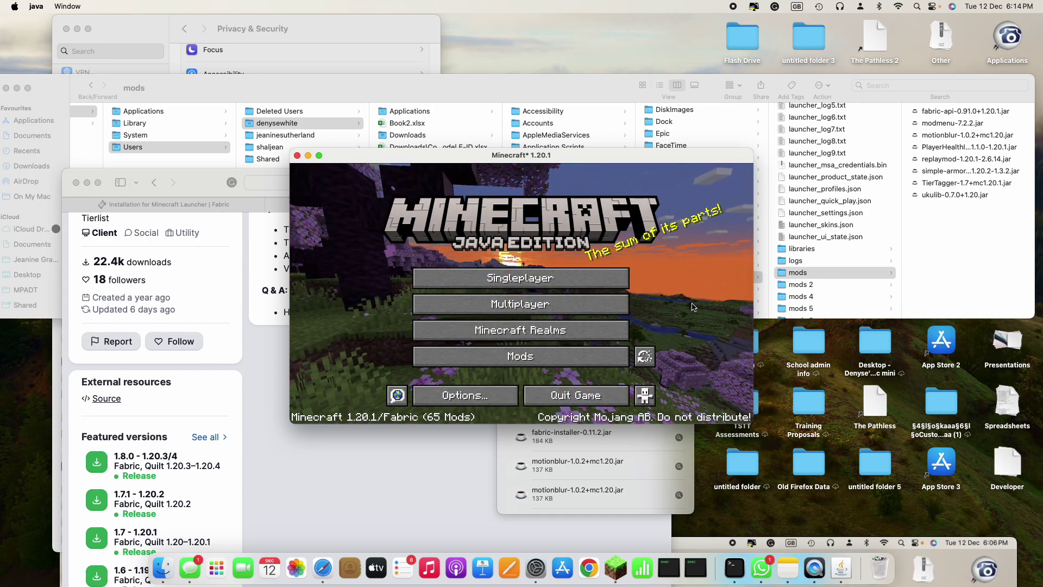
Join the PvP Legacy server from the Multiplayer server list
{"action": "left_click", "coordinate": [567, 297]}
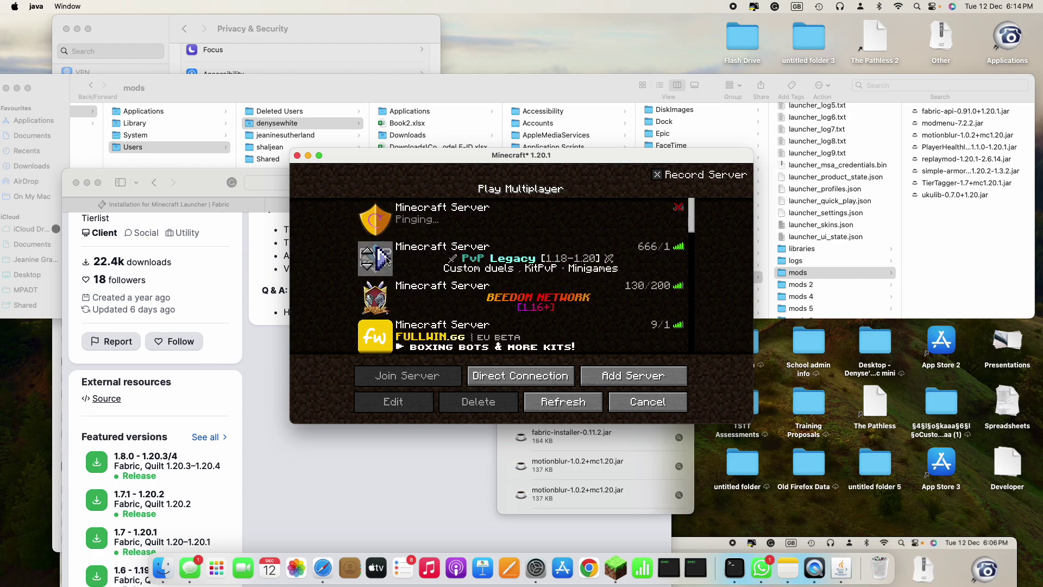
{"action": "left_click", "coordinate": [387, 260]}
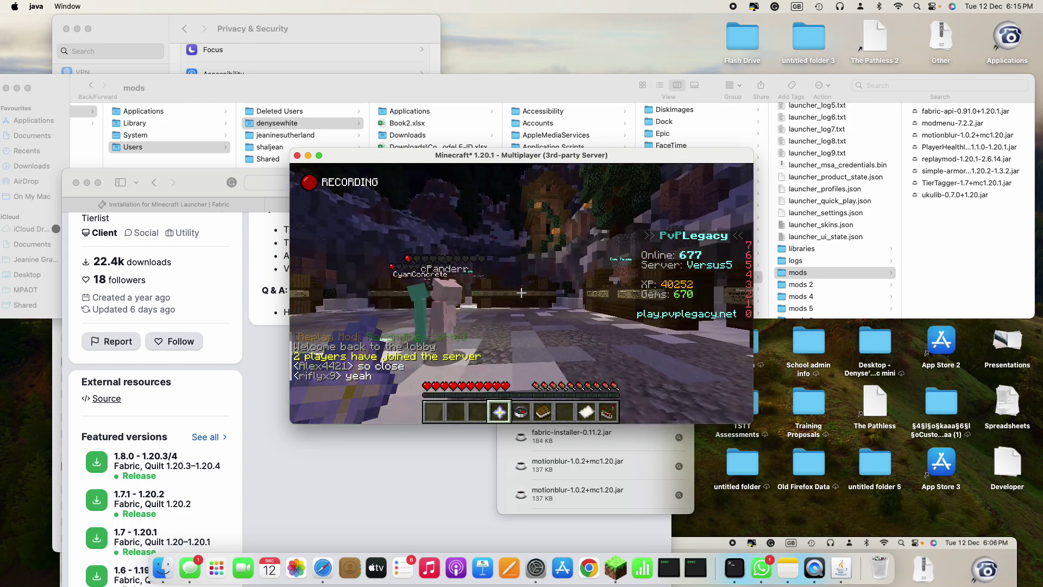
Pause the game and open TierTagger's settings through Options and the Ukulib config
{"action": "key", "text": "Escape"}
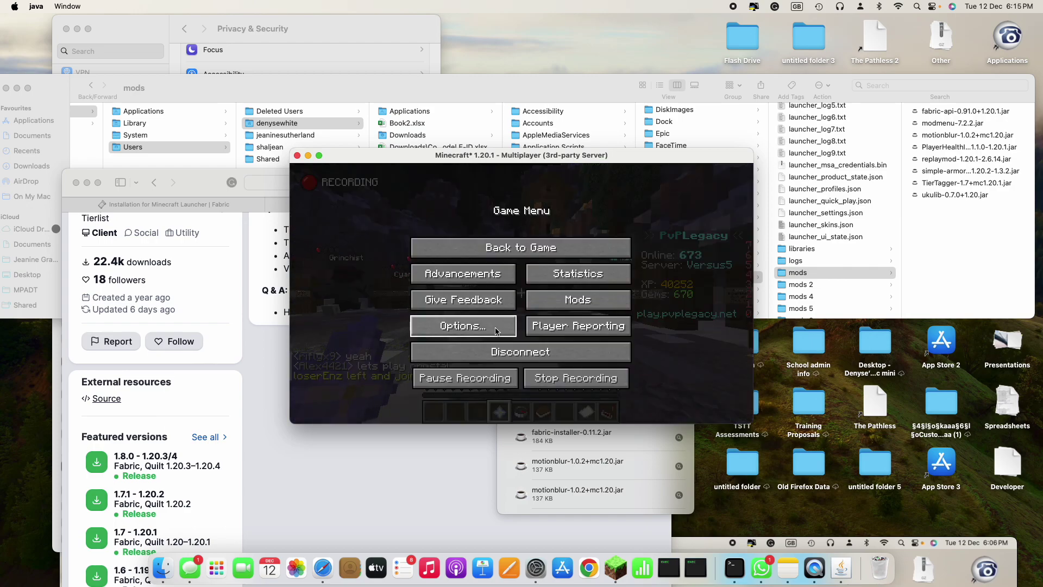
{"action": "left_click", "coordinate": [463, 326]}
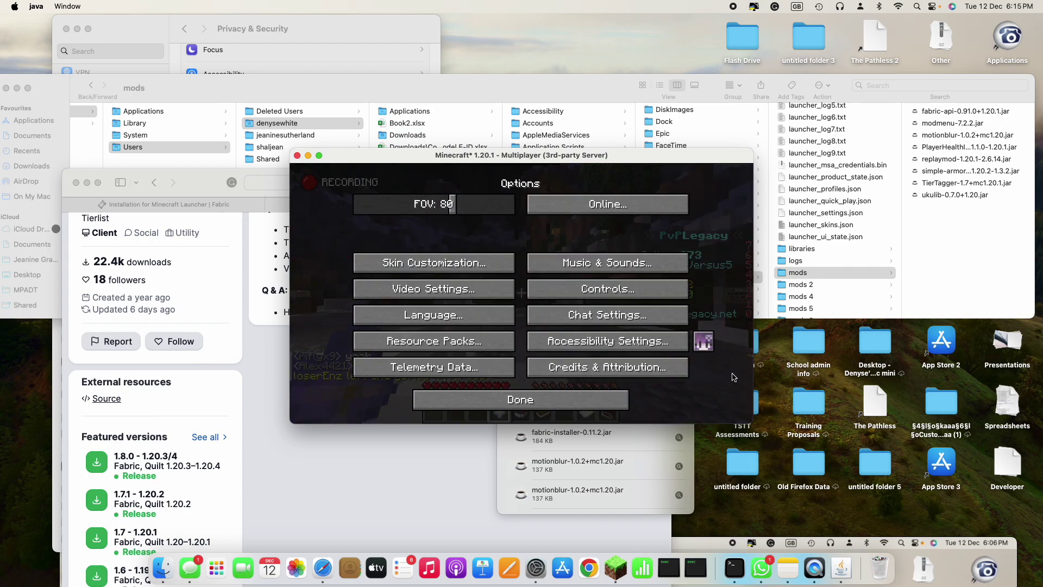
{"action": "left_click", "coordinate": [704, 342]}
{"action": "left_click", "coordinate": [579, 219]}
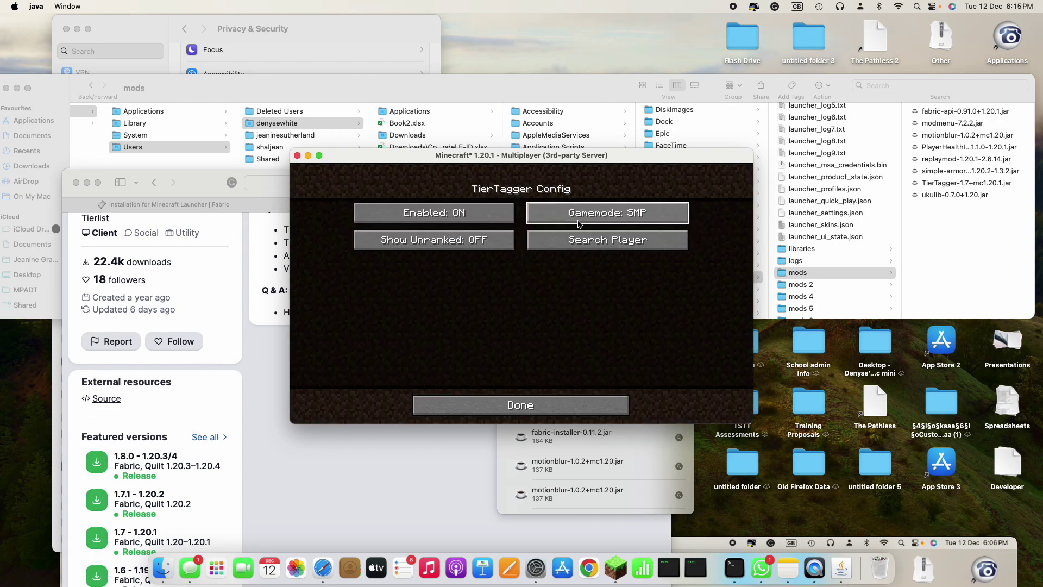
Cycle TierTagger's Gamemode back to SMP and close all settings screens to the game menu
{"action": "left_click", "coordinate": [572, 218]}
{"action": "left_click", "coordinate": [593, 214]}
{"action": "left_click", "coordinate": [614, 212]}
{"action": "left_click", "coordinate": [630, 210]}
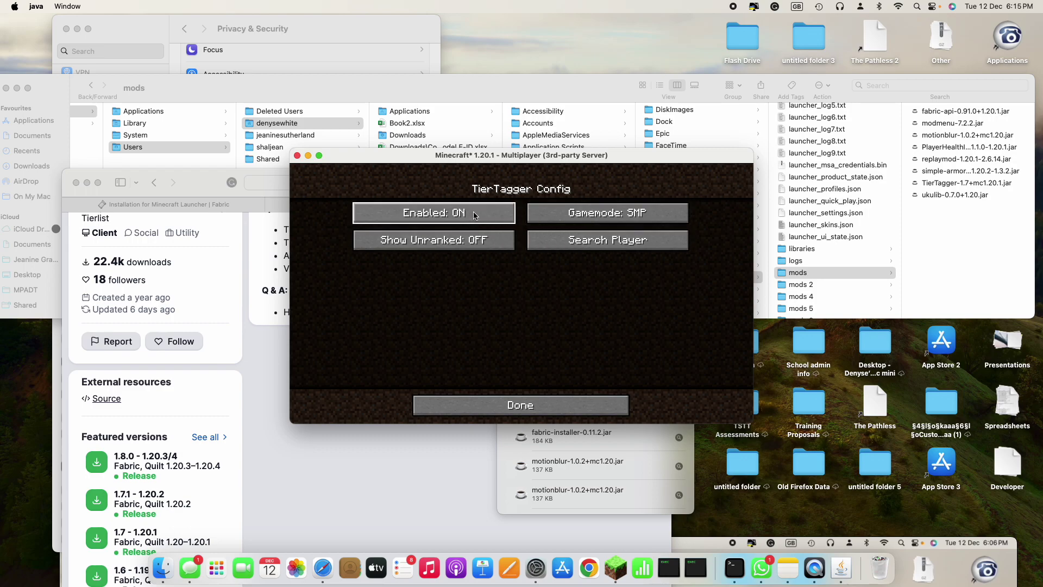
{"action": "left_click", "coordinate": [528, 404]}
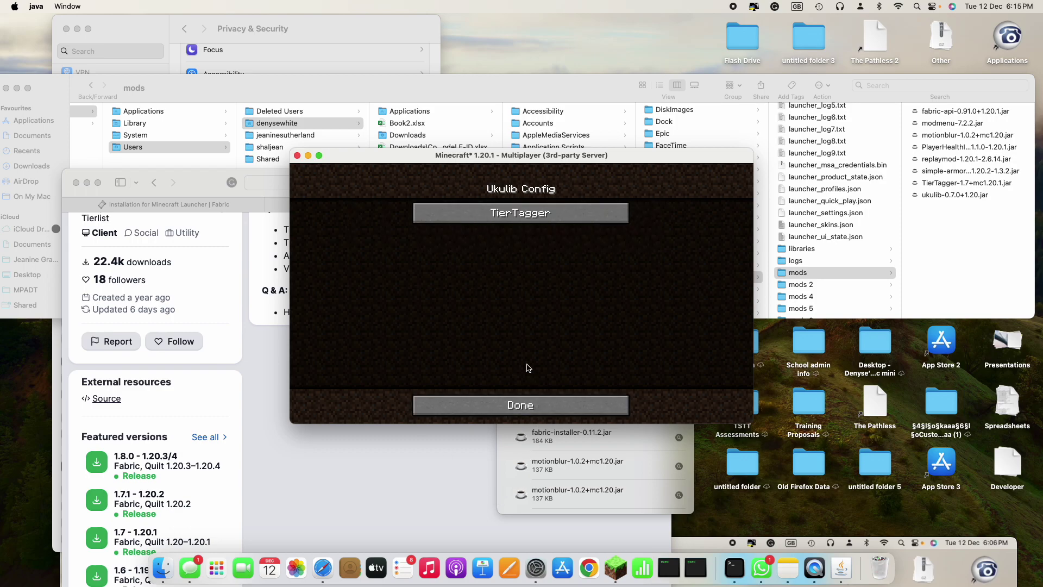
{"action": "left_click", "coordinate": [535, 408]}
{"action": "left_click", "coordinate": [519, 400]}
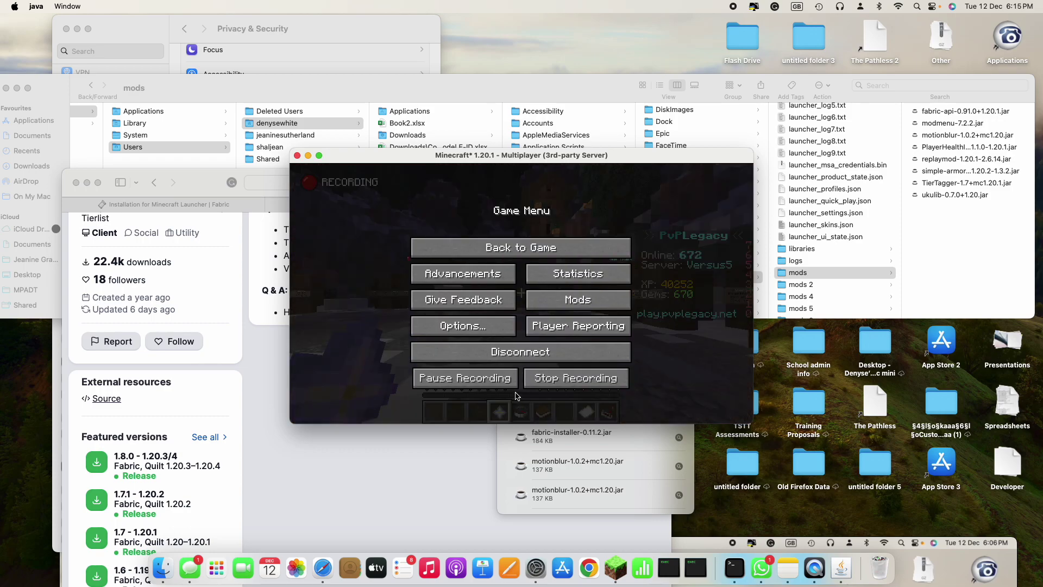
Resume play, join the Versus 10 lobby to view online players, then switch back to Versus5
{"action": "left_click", "coordinate": [514, 260]}
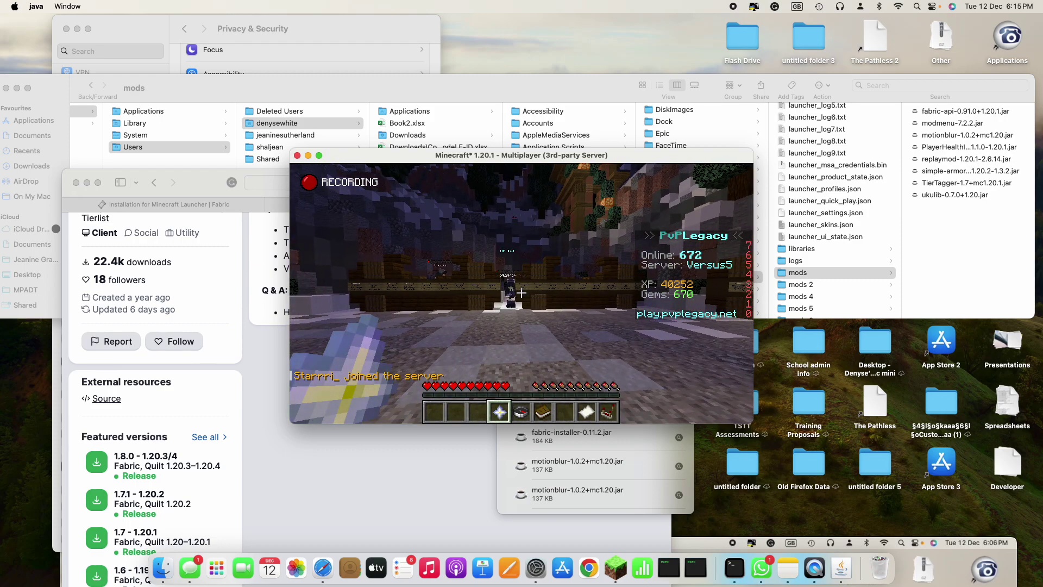
{"action": "right_click", "coordinate": [521, 293]}
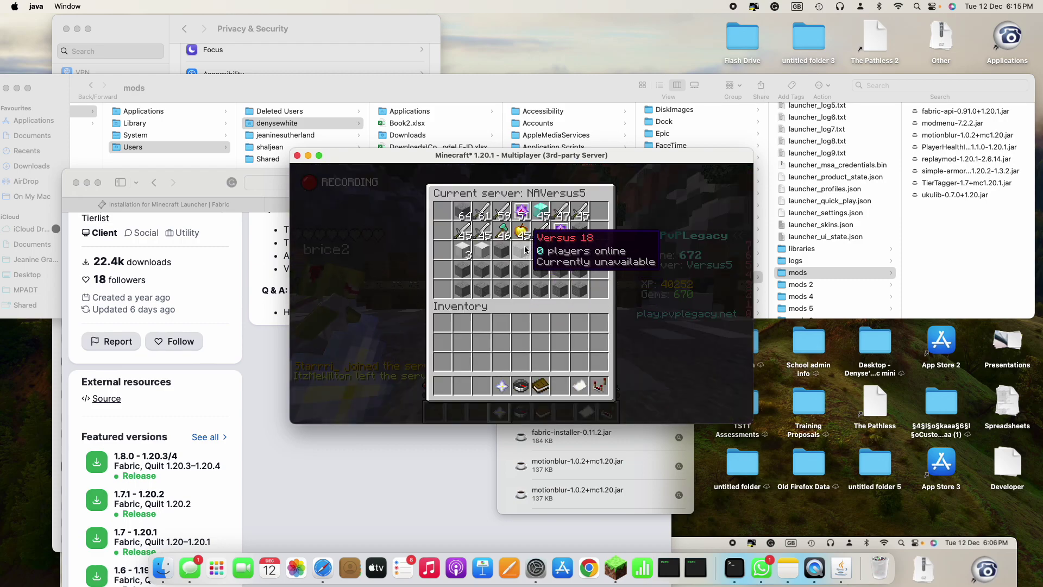
{"action": "left_click", "coordinate": [508, 237]}
{"action": "key", "text": "Tab"}
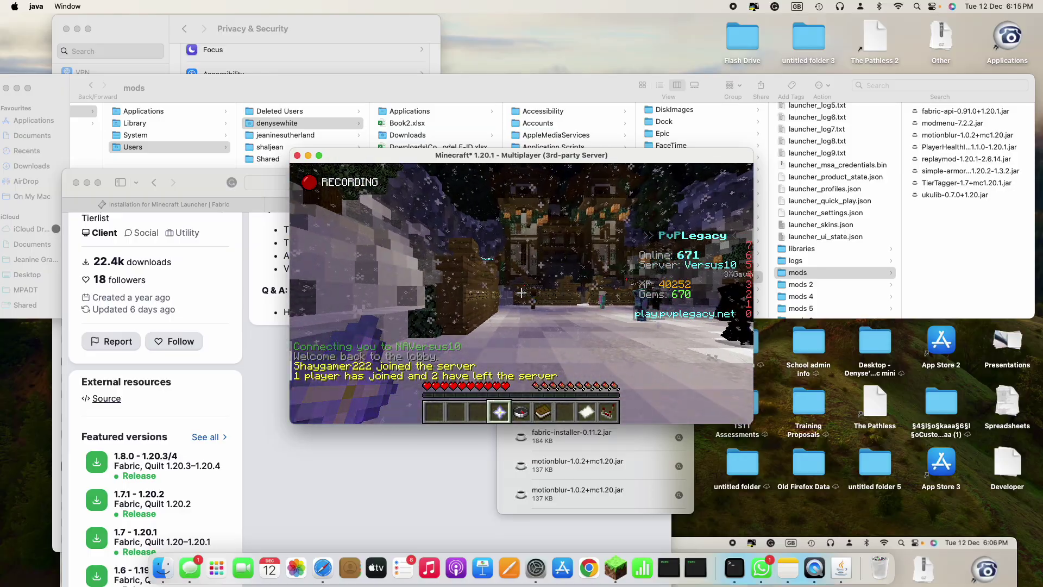
{"action": "right_click", "coordinate": [521, 293]}
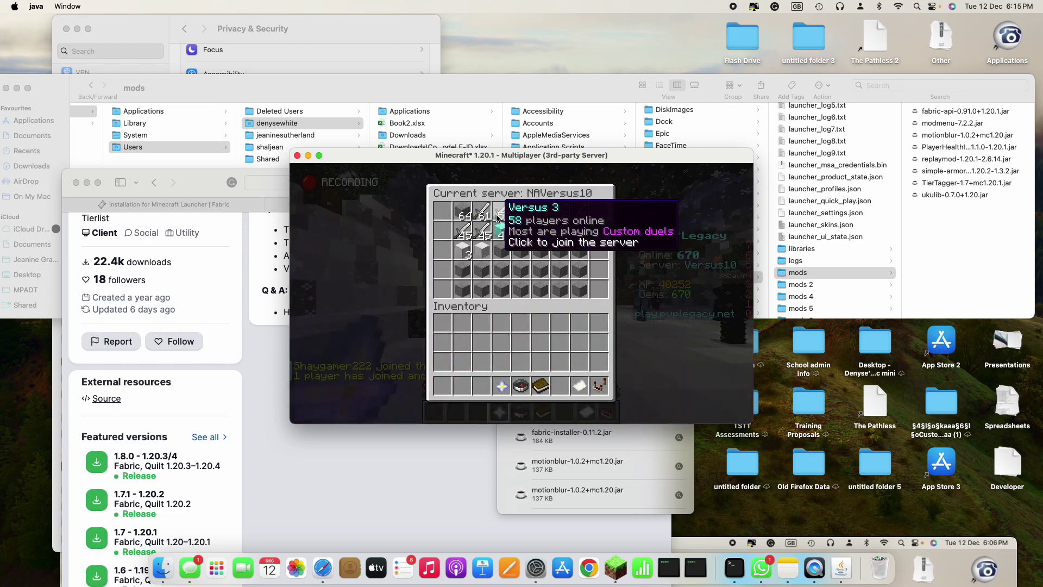
{"action": "left_click", "coordinate": [542, 213]}
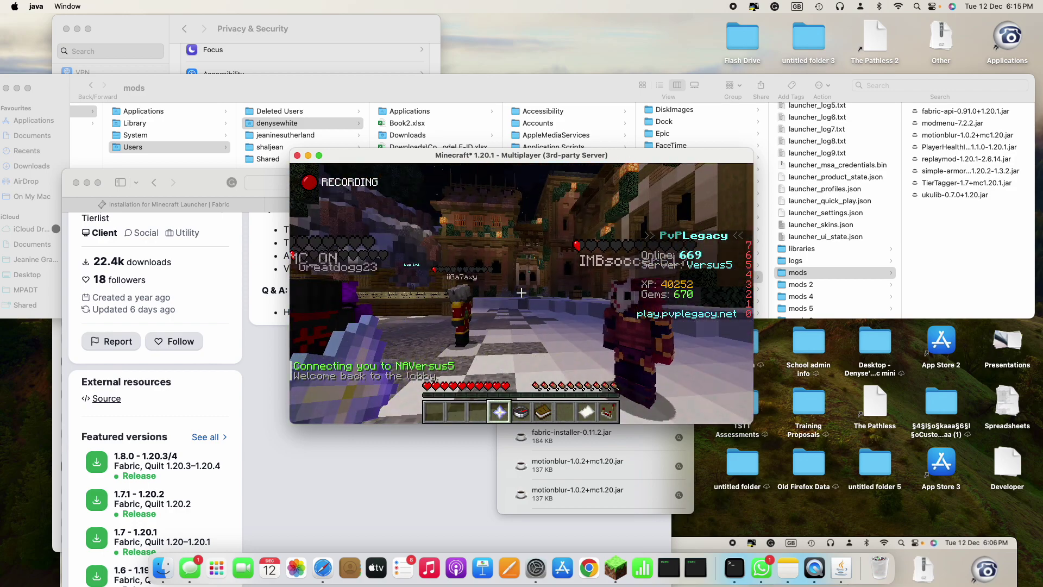
Disconnect from the PvP Legacy server via the Game Menu and return to the title screen
{"action": "key", "text": "Escape"}
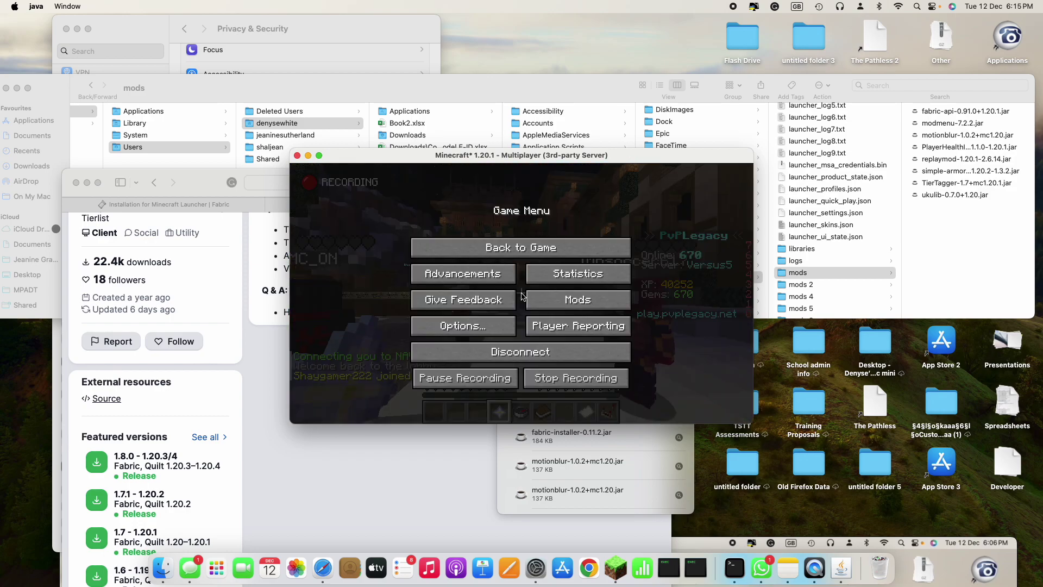
{"action": "left_click", "coordinate": [520, 353]}
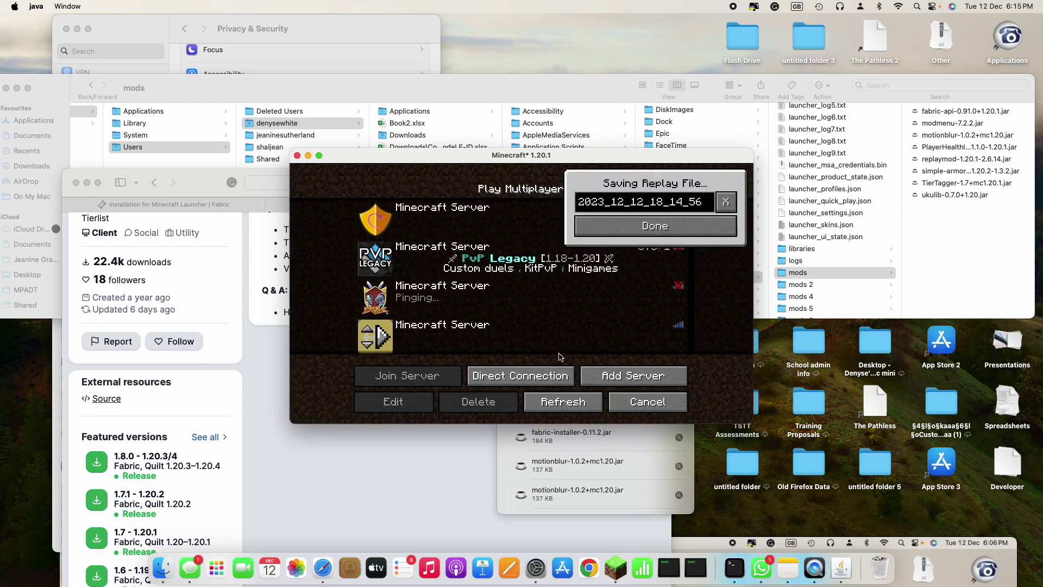
{"action": "key", "text": "Escape"}
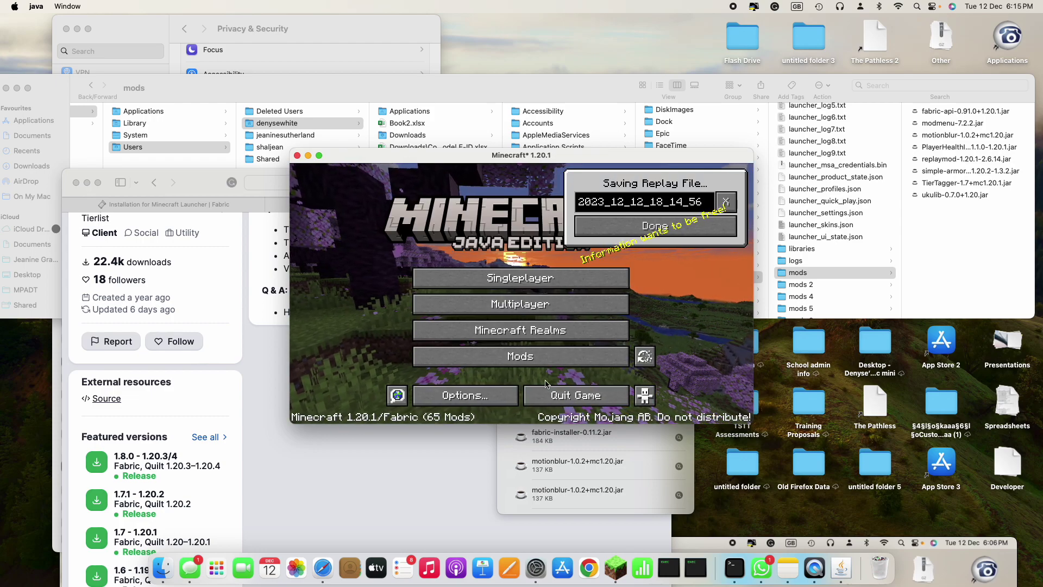